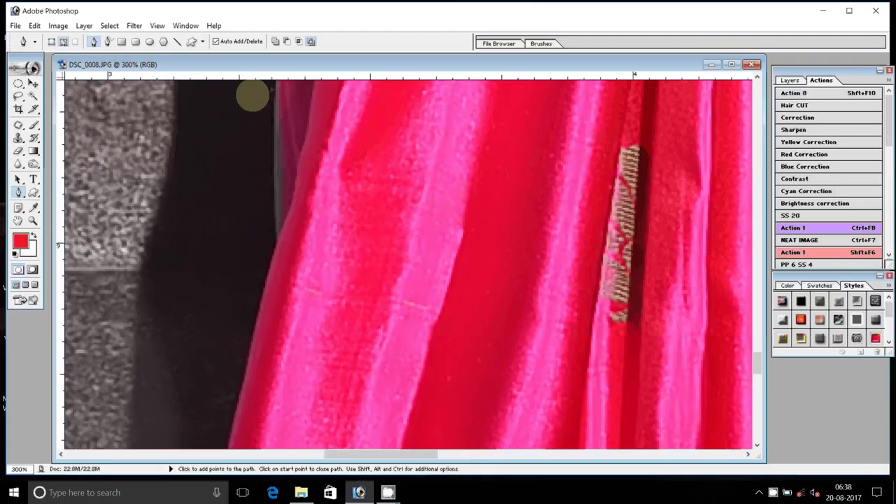
# - Trace the path up the green garment edge from the pink saree to the ring
pyautogui.moveTo(252, 96)
pyautogui.mouseDown()
pyautogui.moveTo(259, 212)
pyautogui.moveTo(247, 288)
pyautogui.moveTo(314, 413)
pyautogui.mouseUp()
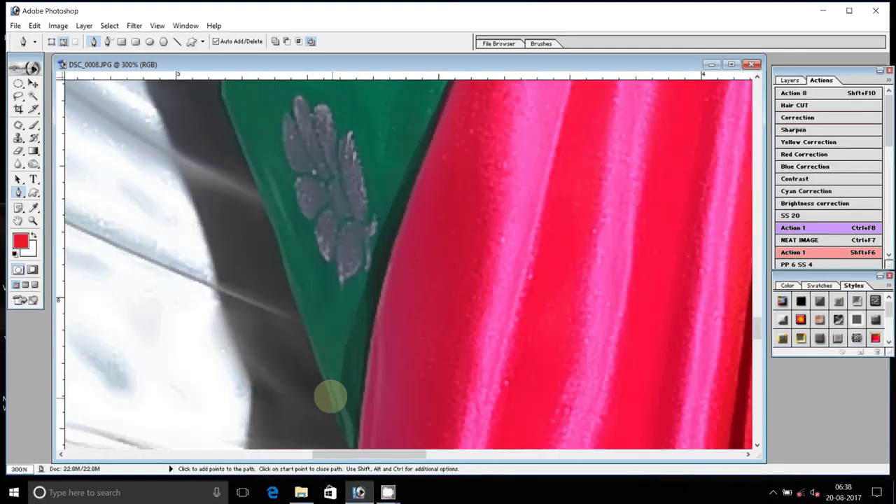
pyautogui.click(280, 238)
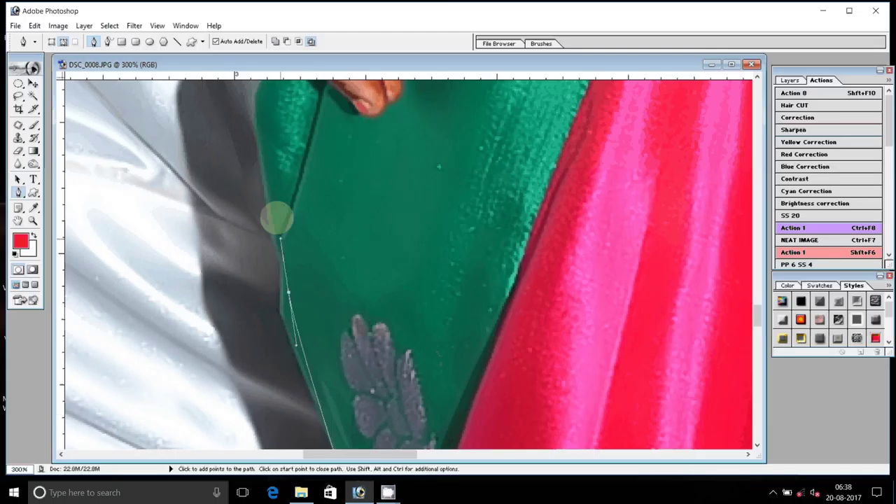
pyautogui.moveTo(276, 220); pyautogui.dragTo(243, 331)
pyautogui.click(243, 325)
pyautogui.click(253, 264)
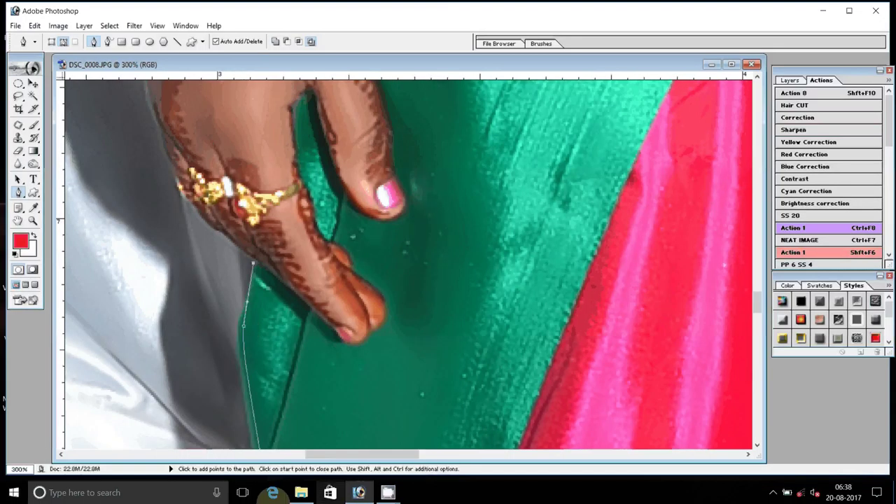
pyautogui.click(191, 207)
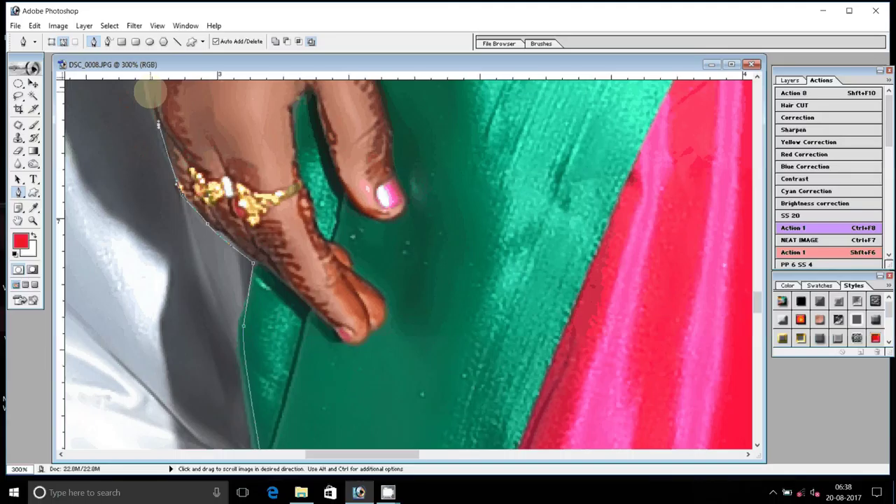
# - Continue the path along the hand and wrist edge to the bangles
pyautogui.moveTo(190, 207); pyautogui.dragTo(205, 453)
pyautogui.click(185, 378)
pyautogui.click(170, 300)
pyautogui.click(168, 245)
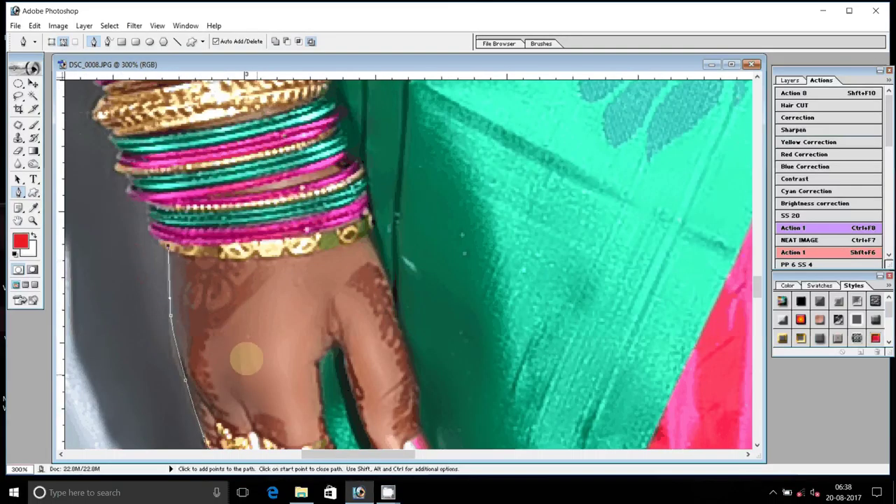
pyautogui.click(149, 210)
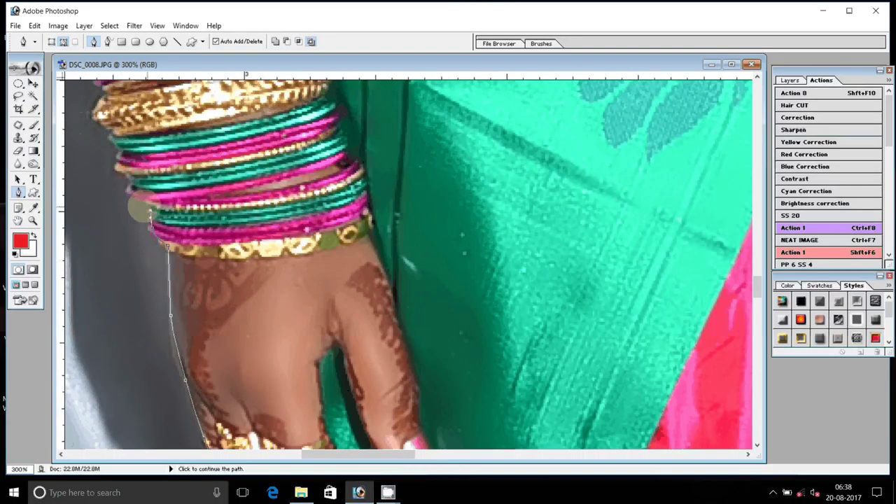
pyautogui.click(130, 187)
pyautogui.click(118, 167)
# - Extend the path up the bangles' left edge to their top
pyautogui.moveTo(111, 145); pyautogui.dragTo(136, 293)
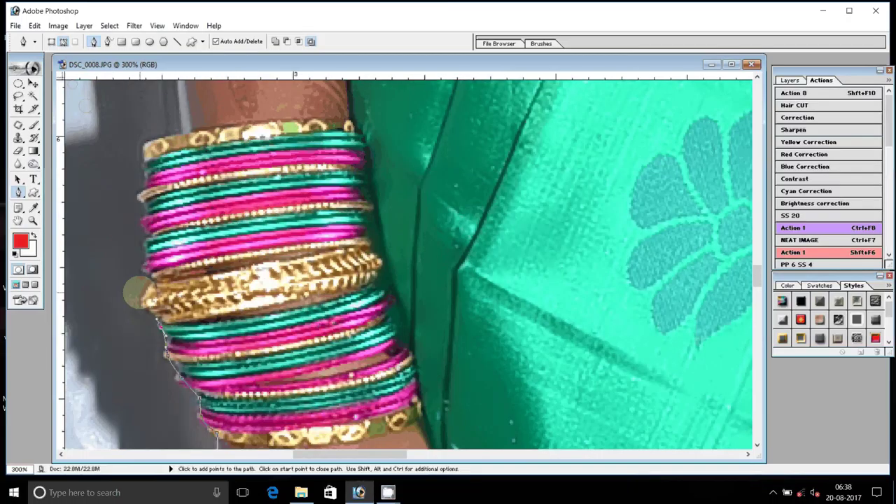
pyautogui.click(140, 293)
pyautogui.click(143, 196)
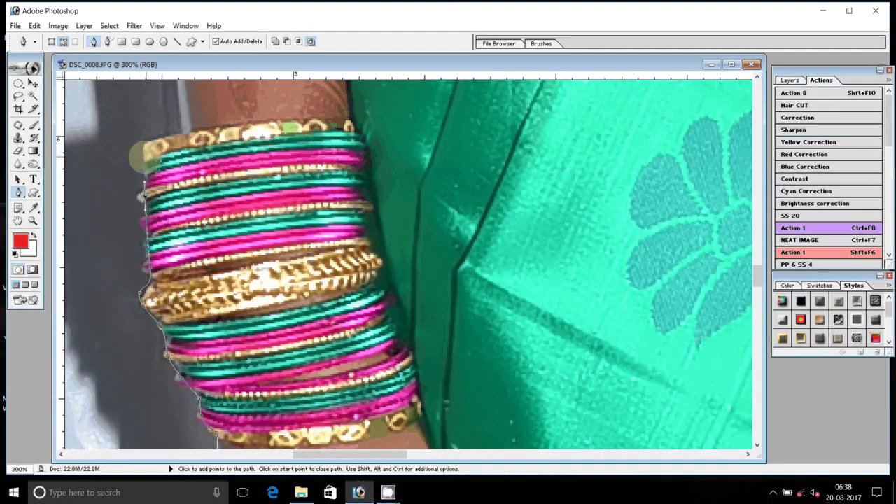
pyautogui.click(145, 143)
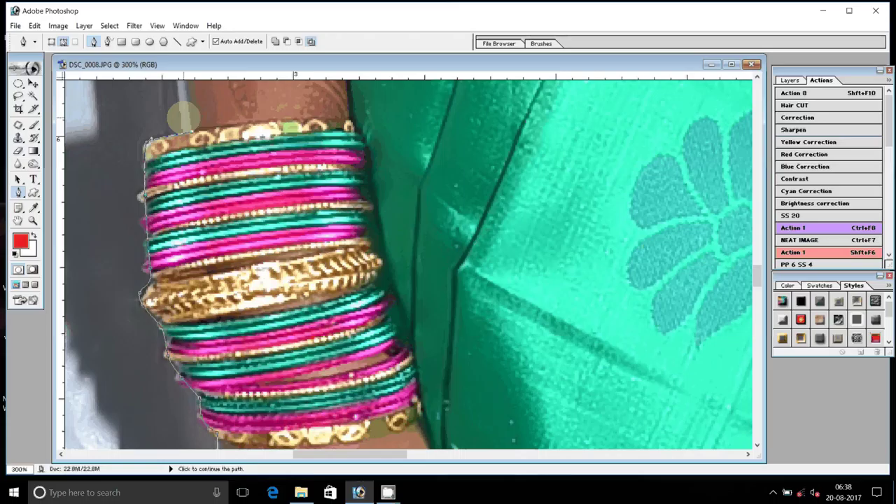
pyautogui.scroll(5, 208, 121)
pyautogui.scroll(5, 203, 280)
pyautogui.scroll(1, 194, 240)
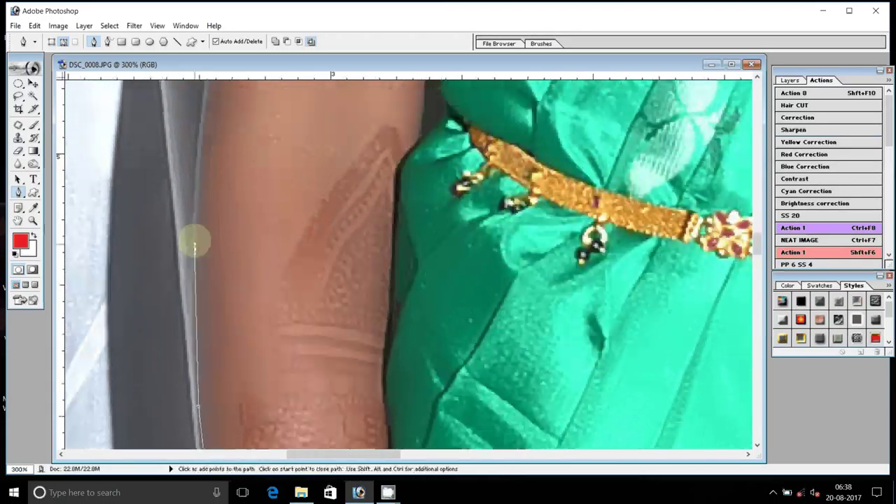
pyautogui.scroll(4, 195, 278)
# - Trace the path along the upper arm and the armlet edge
pyautogui.moveTo(196, 251); pyautogui.dragTo(196, 219)
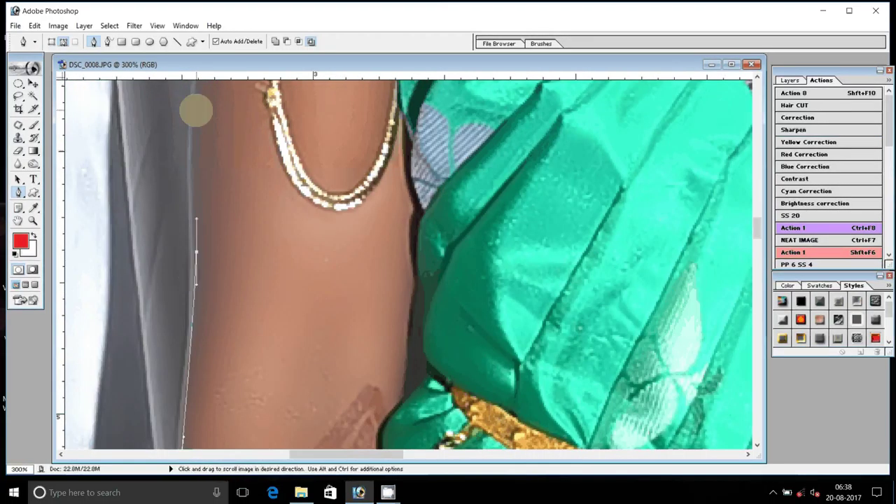
pyautogui.scroll(5, 196, 111)
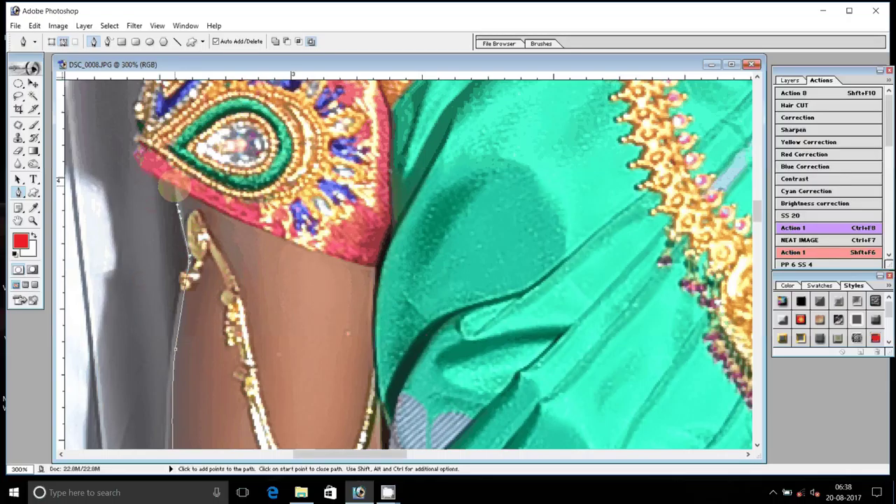
pyautogui.click(175, 184)
pyautogui.click(142, 167)
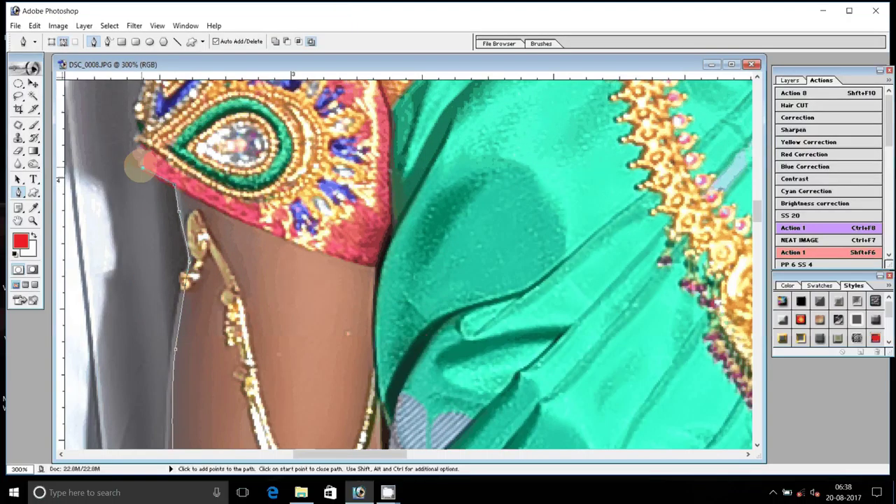
pyautogui.scroll(5, 110, 115)
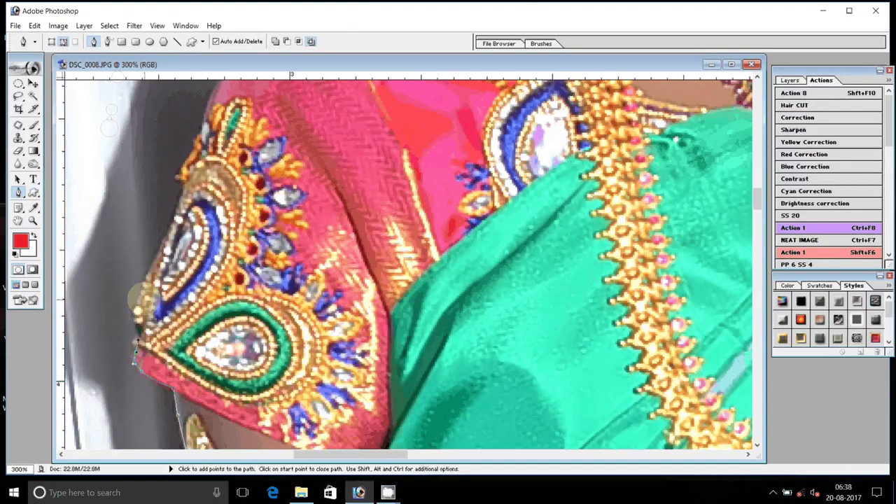
pyautogui.click(205, 117)
pyautogui.moveTo(208, 116); pyautogui.dragTo(179, 216)
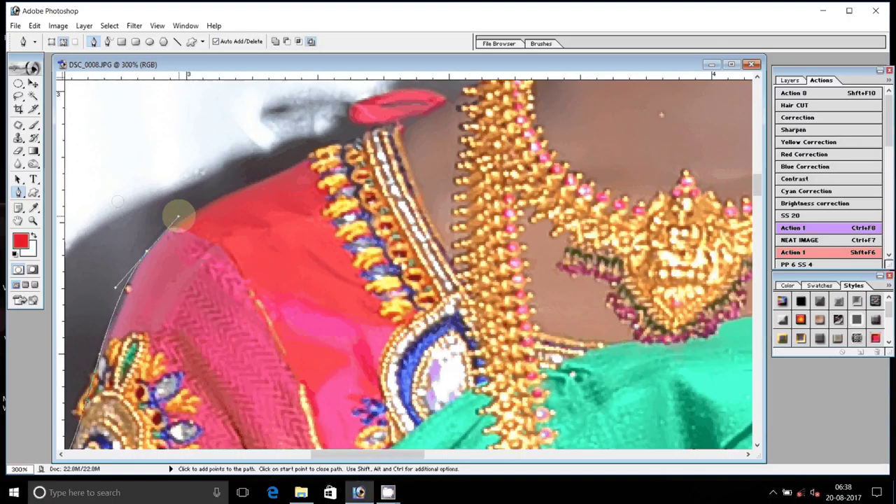
# - Curve the path over the shoulder, past the necklace, up to the earring, closing it
pyautogui.moveTo(306, 159); pyautogui.dragTo(357, 133)
pyautogui.moveTo(437, 112)
pyautogui.mouseDown()
pyautogui.moveTo(245, 291)
pyautogui.moveTo(294, 215)
pyautogui.moveTo(327, 204)
pyautogui.mouseUp()
pyautogui.click(357, 181)
pyautogui.moveTo(359, 105)
pyautogui.mouseDown()
pyautogui.moveTo(358, 91)
pyautogui.moveTo(369, 276)
pyautogui.mouseUp()
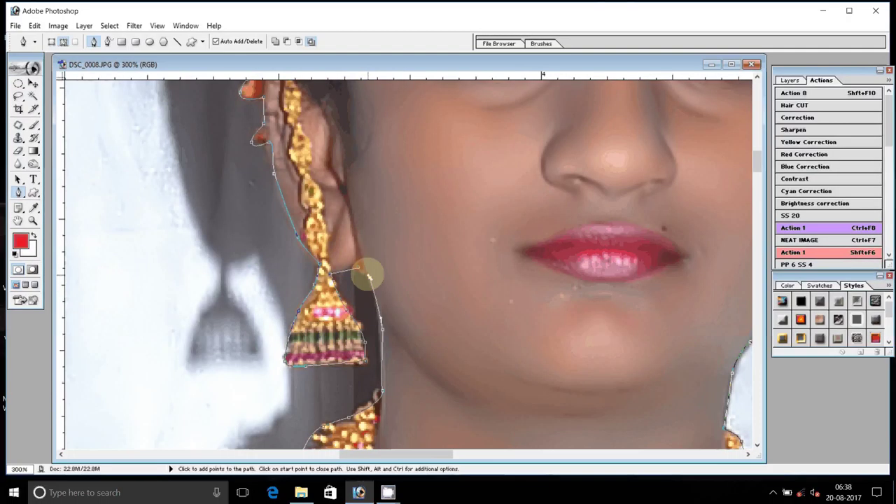
pyautogui.click(369, 276)
# - Convert the traced path into a selection with Make Selection
pyautogui.rightClick(385, 218)
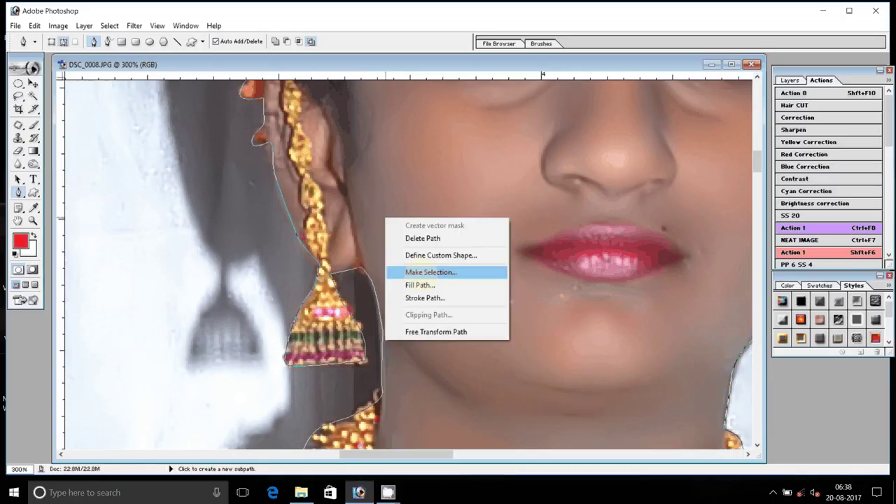
pyautogui.click(431, 272)
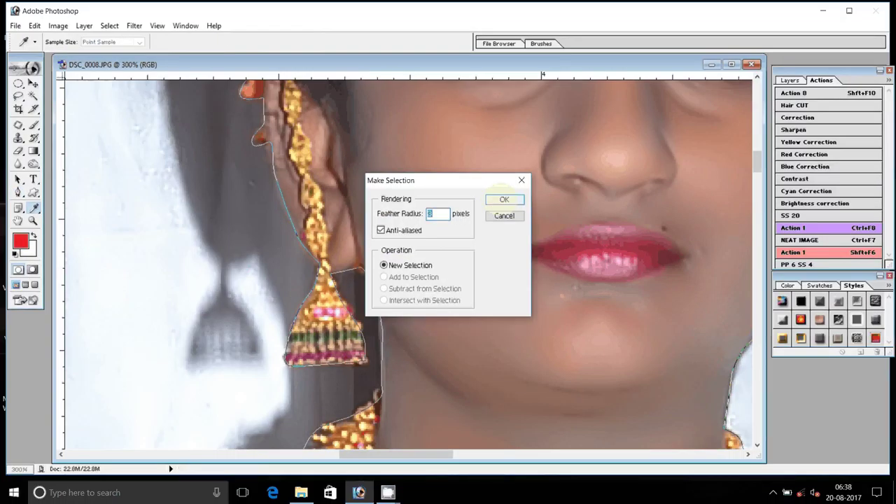
pyautogui.click(503, 199)
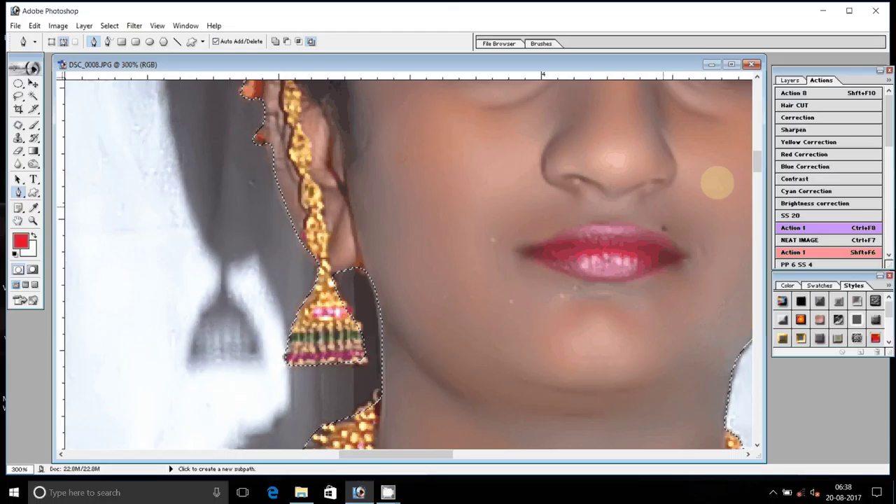
# - Copy the selection to Layer 1, hide the Background, and zoom to fit
pyautogui.click(790, 80)
pyautogui.rightClick(832, 124)
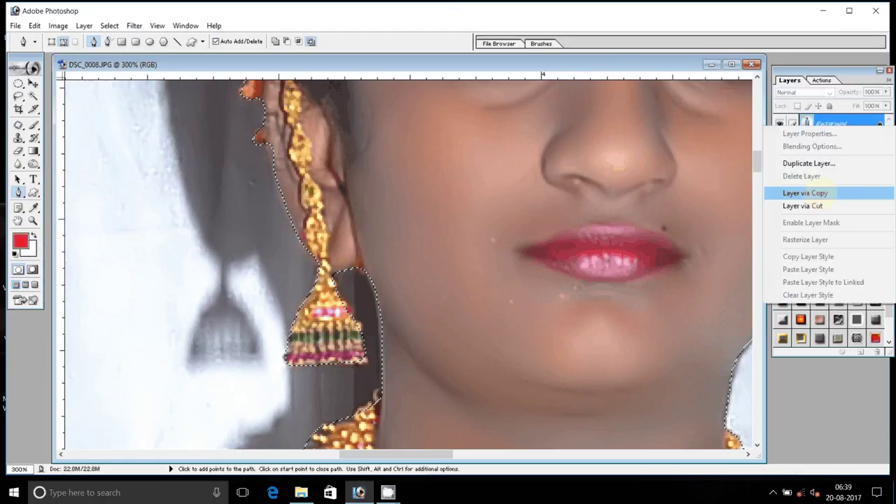
pyautogui.click(812, 193)
pyautogui.click(779, 145)
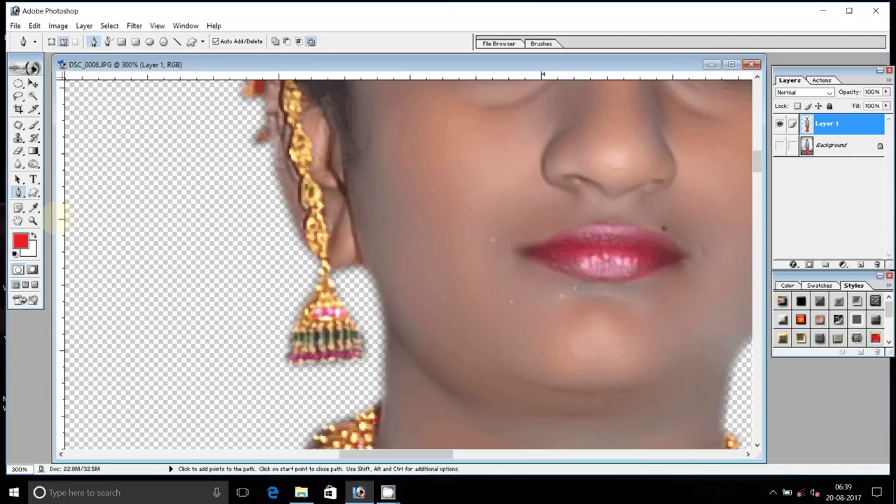
pyautogui.click(33, 219)
pyautogui.hotkey('ctrl', '0')
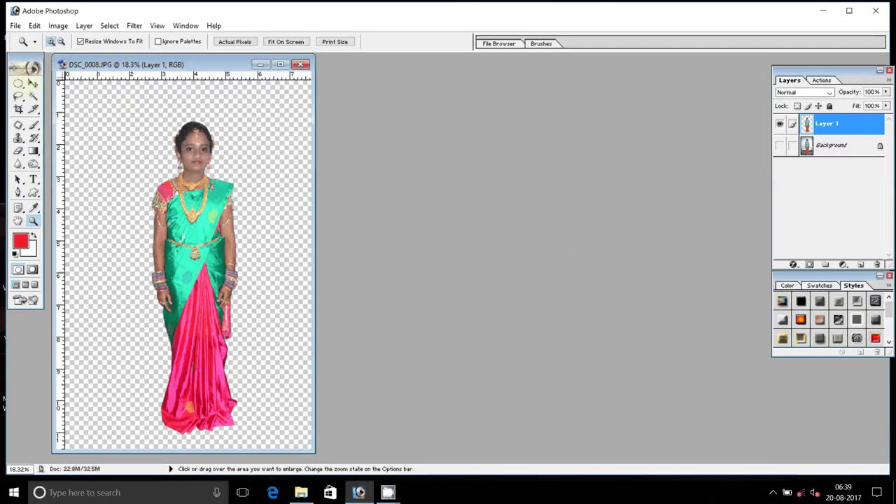
# - Start Save As and create a new folder in the save location
pyautogui.click(14, 26)
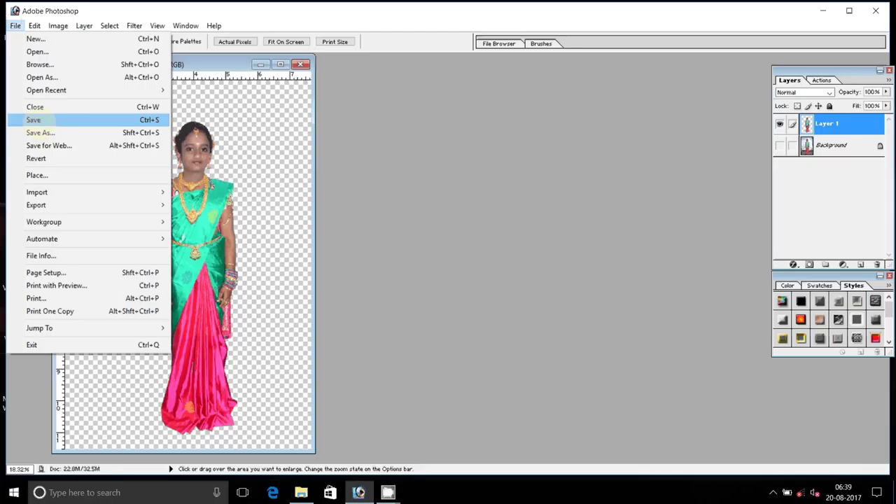
pyautogui.click(34, 120)
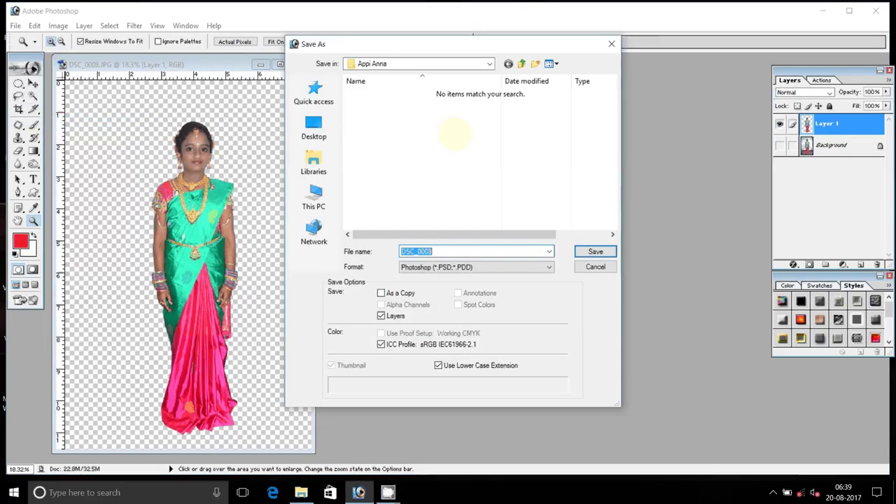
pyautogui.hotkey('ctrl', 'shift', 'n')
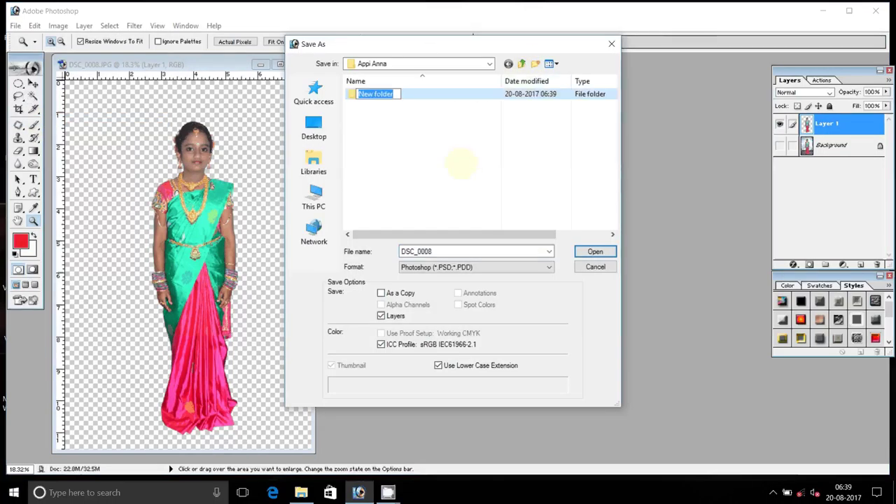
pyautogui.write('¥A,AzA')
# - Try to name the new folder, which stays as ¥A
pyautogui.doubleClick(372, 93)
pyautogui.write('¥A')
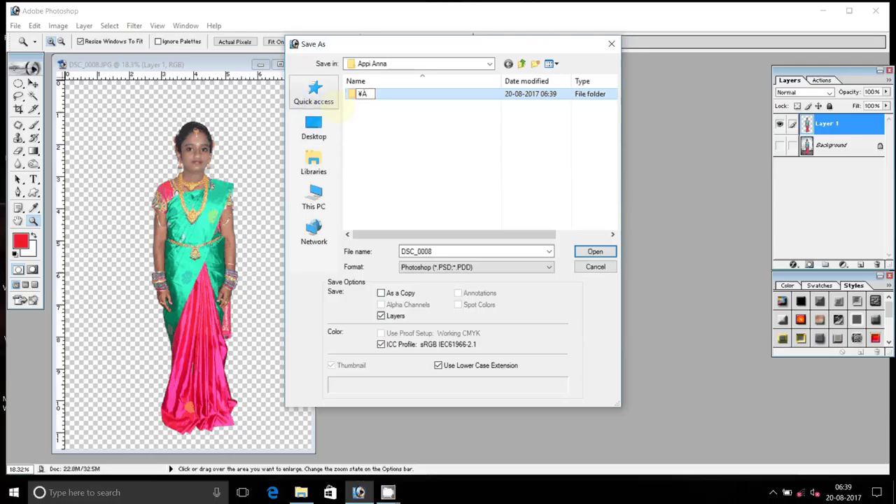
pyautogui.press('End')
pyautogui.hotkey('ctrl', 'a')
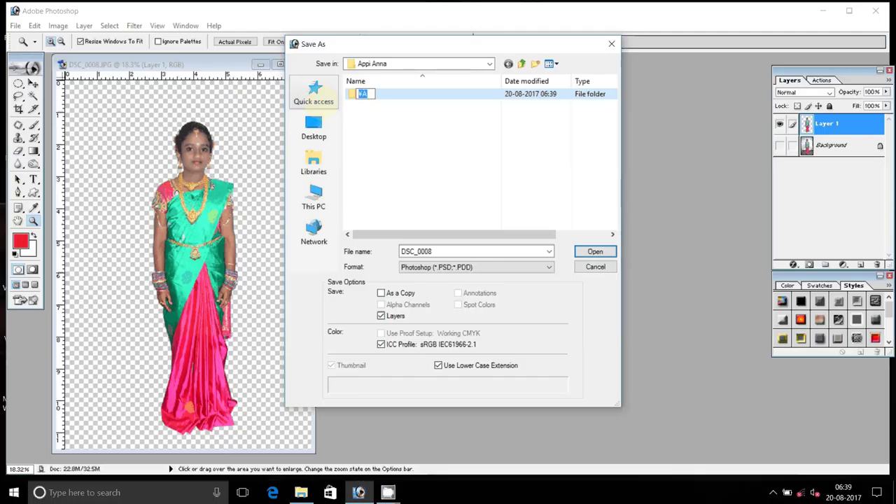
pyautogui.click(365, 95)
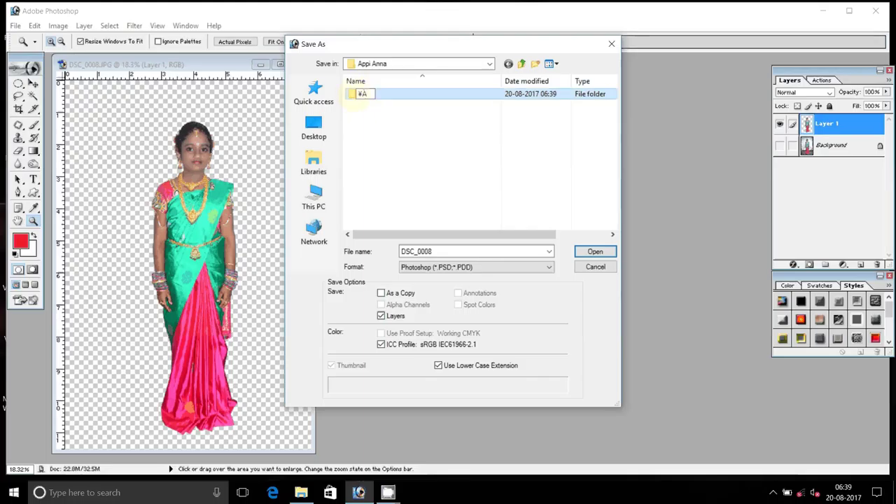
pyautogui.click(365, 100)
# - Rename the folder again and change the keyboard input setting from the system tray
pyautogui.rightClick(364, 97)
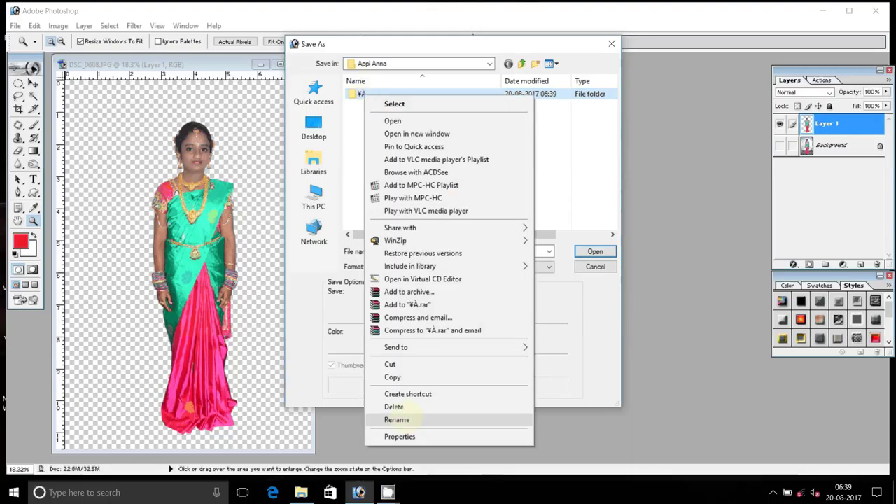
pyautogui.click(401, 419)
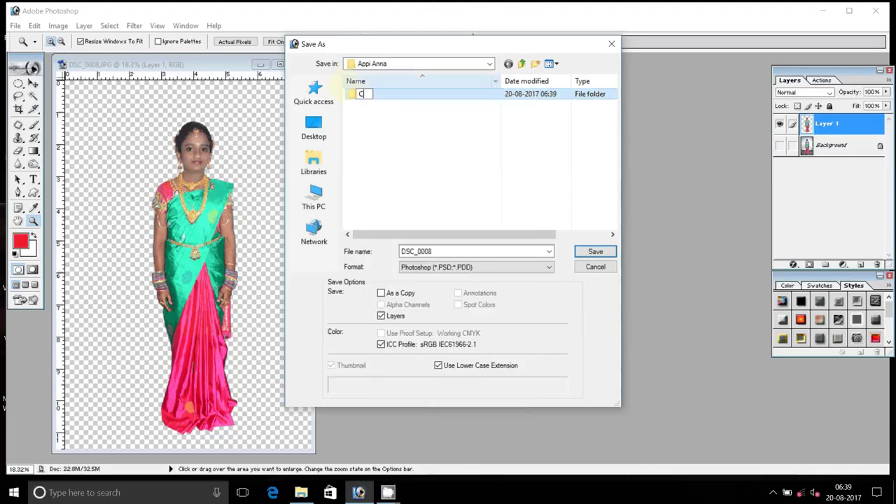
pyautogui.write('C')
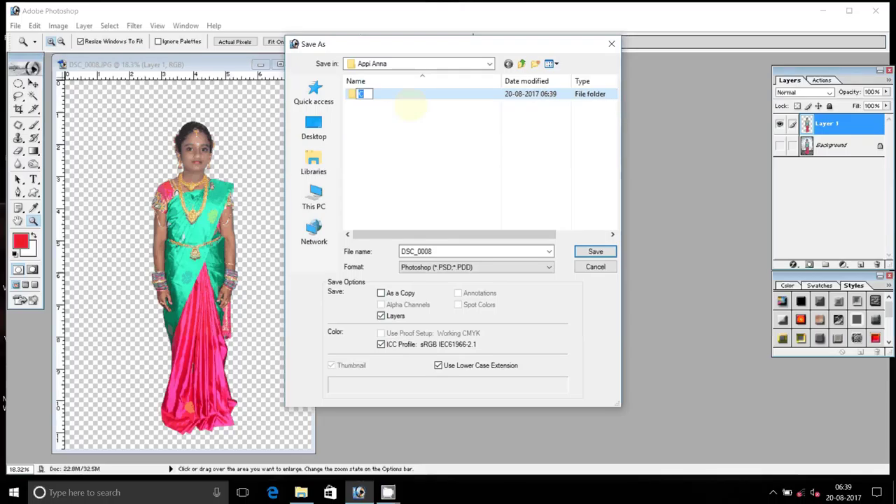
pyautogui.write('fA')
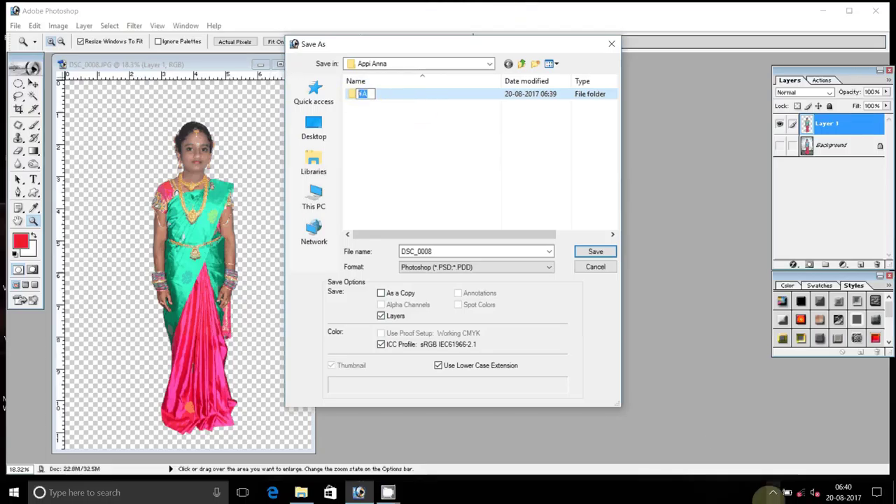
pyautogui.click(773, 492)
pyautogui.rightClick(761, 469)
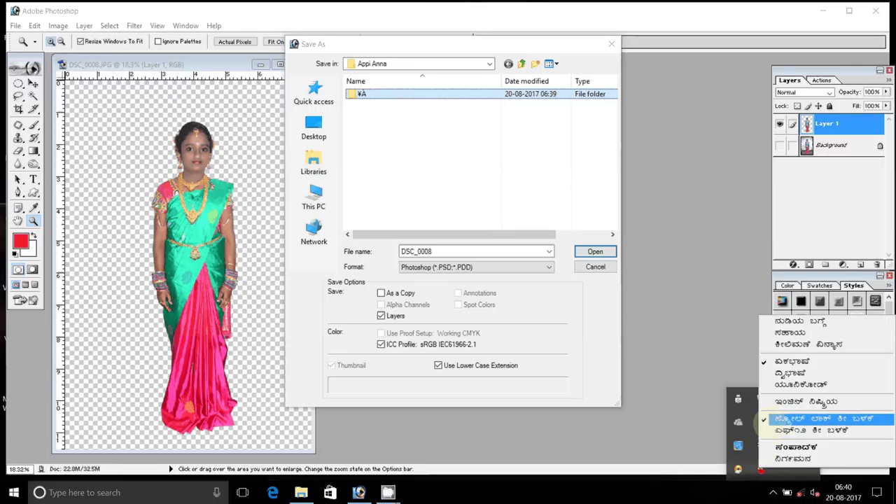
pyautogui.click(758, 418)
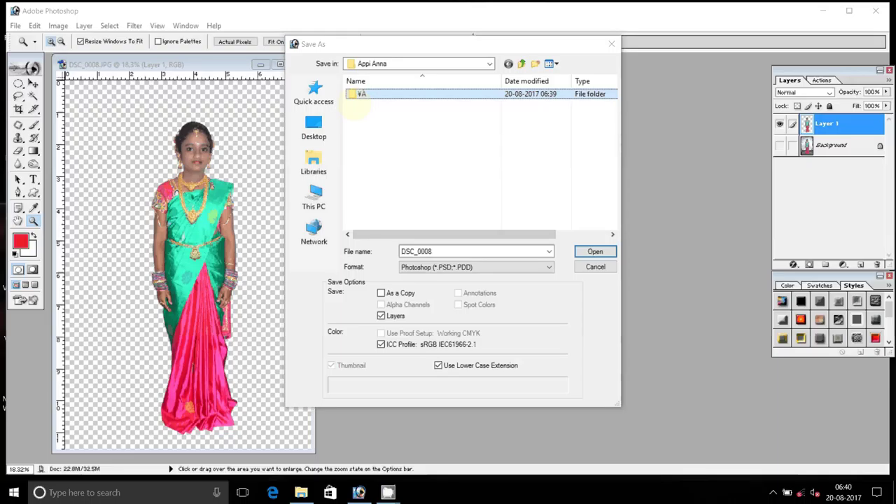
# - Retry the folder rename, then reopen and close the tray keyboard input menu
pyautogui.click(364, 97)
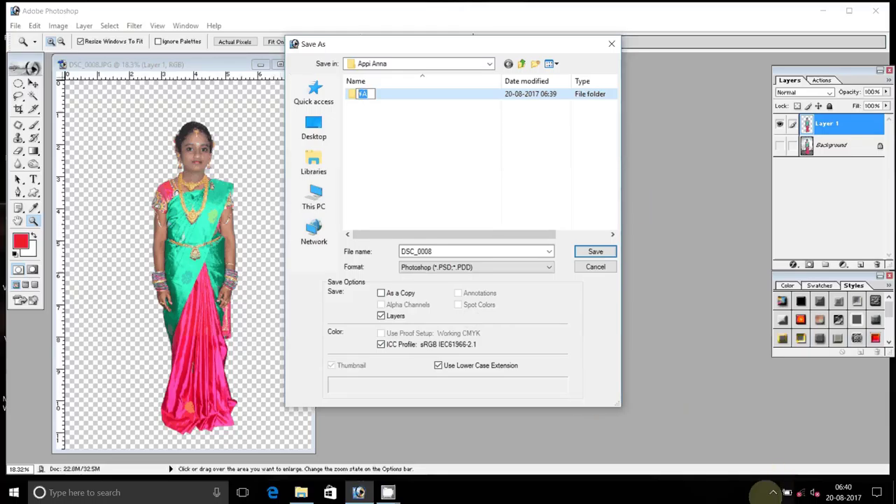
pyautogui.click(766, 491)
pyautogui.click(773, 492)
pyautogui.rightClick(738, 469)
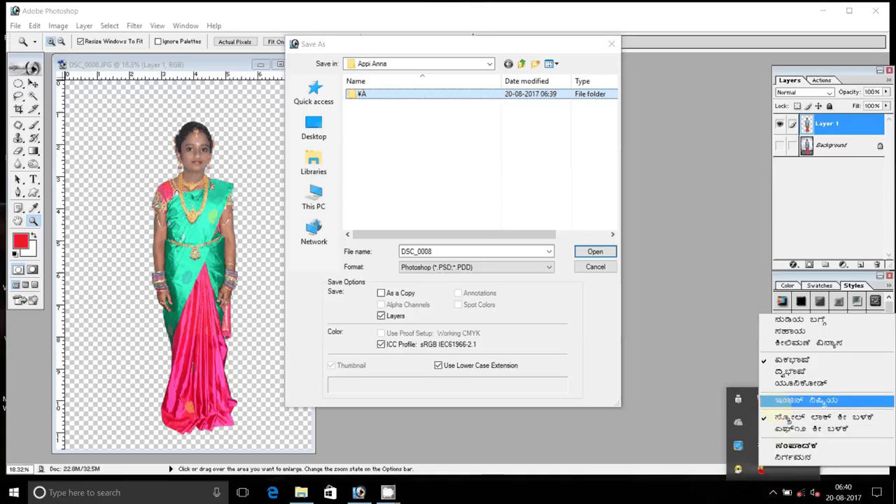
pyautogui.click(761, 418)
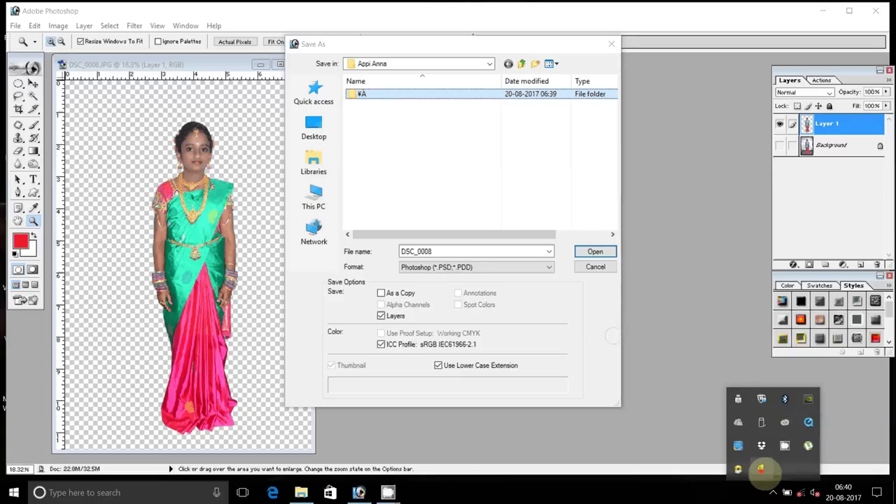
# - Dismiss the tray keyboard menu, commit the ¥A folder name, and open that folder
pyautogui.rightClick(738, 471)
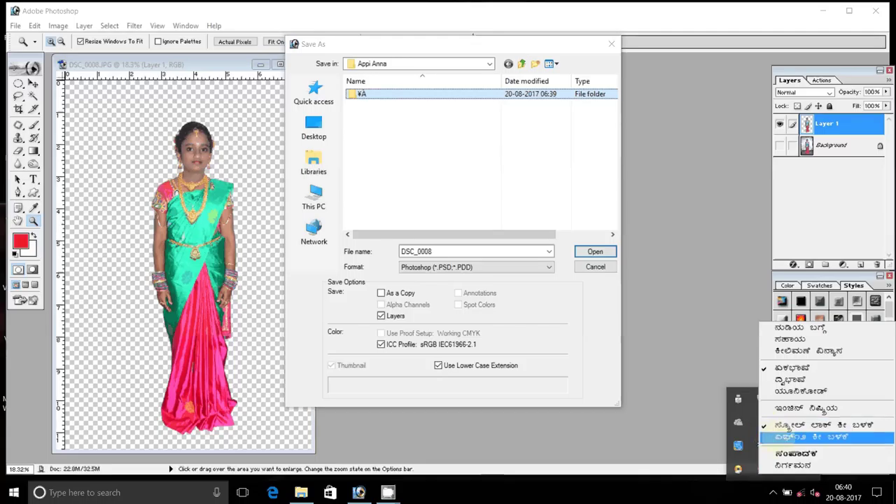
pyautogui.click(675, 455)
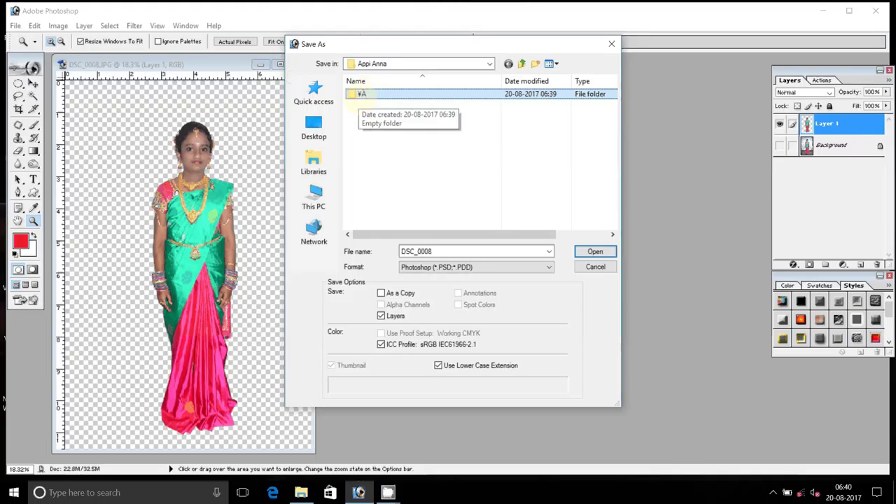
pyautogui.click(360, 96)
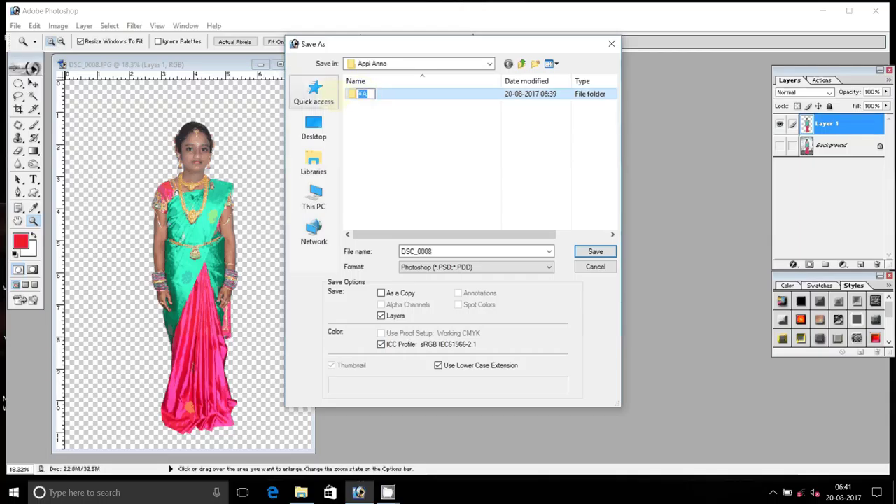
pyautogui.press('Return')
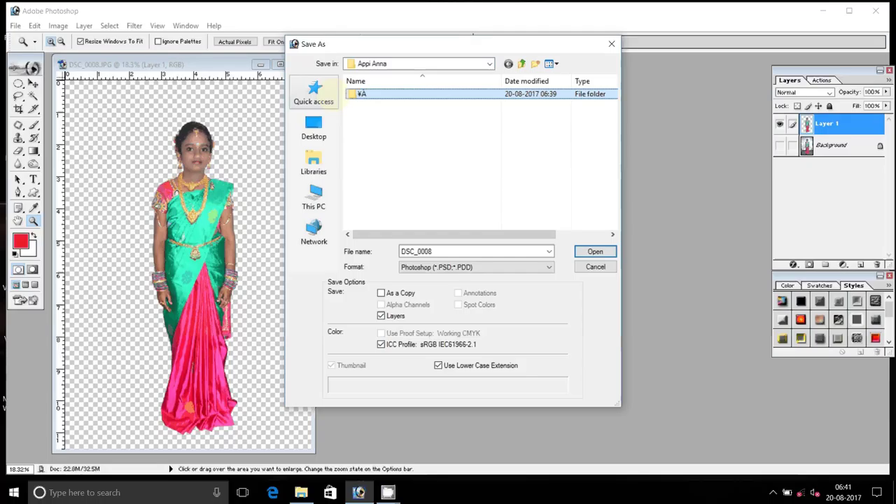
pyautogui.press('Return')
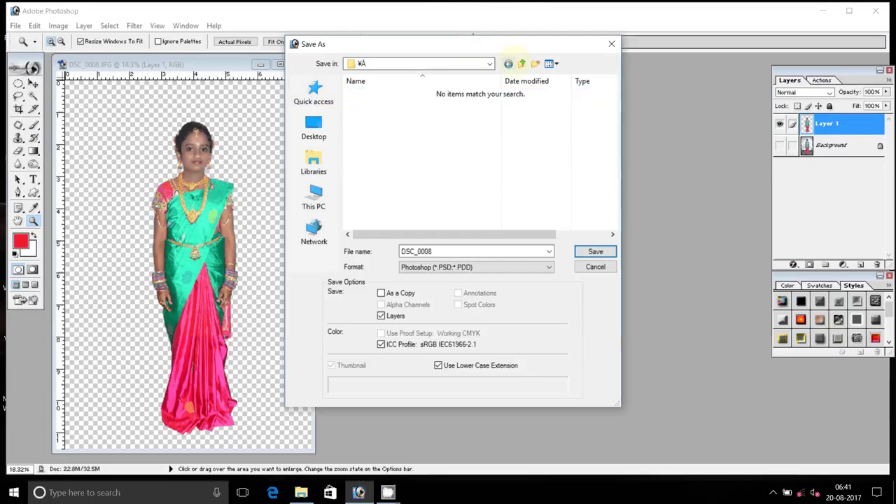
# - Go up to the parent folder and retry editing the ¥A folder name
pyautogui.click(508, 64)
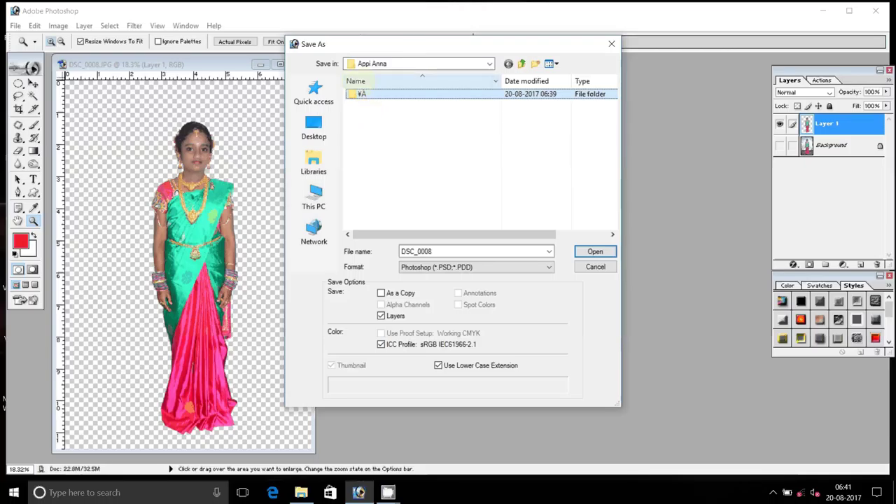
pyautogui.click(384, 96)
pyautogui.click(367, 96)
pyautogui.write('¥A')
pyautogui.hotkey('ctrl', 'a')
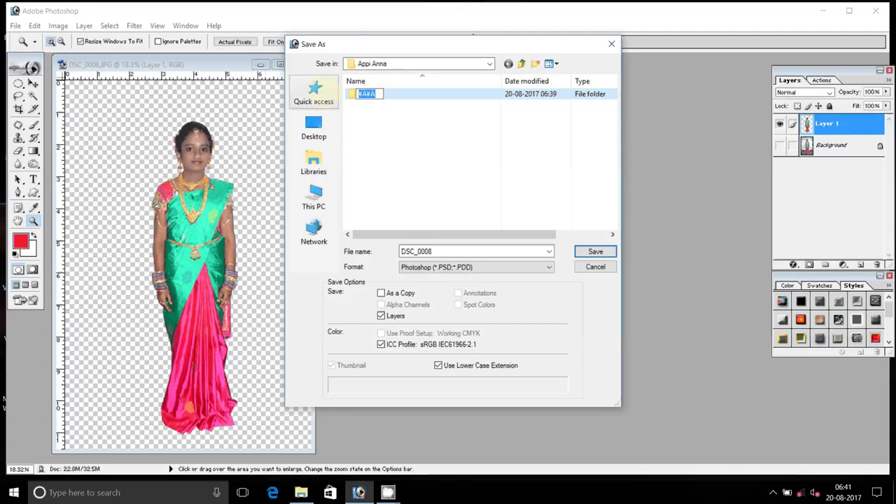
pyautogui.write('¥A')
pyautogui.hotkey('ctrl', 'a')
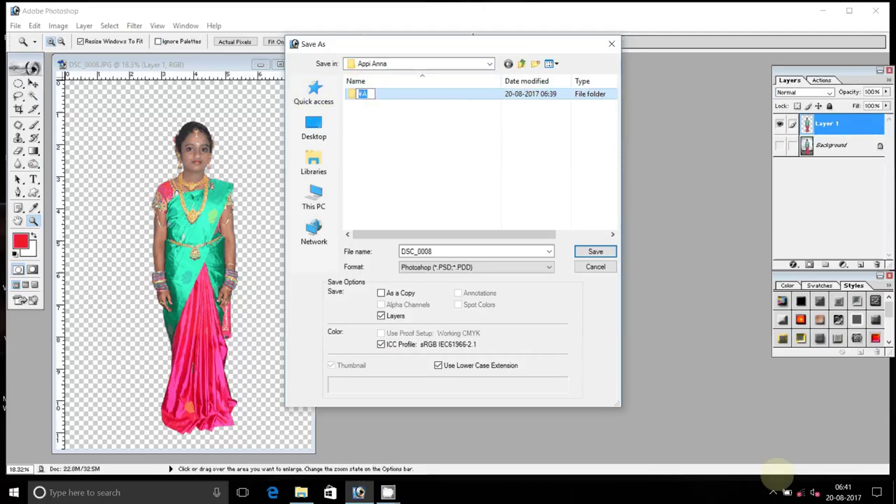
# - Switch the keyboard input mode from the tray and reopen the folder name for editing
pyautogui.click(773, 492)
pyautogui.rightClick(761, 469)
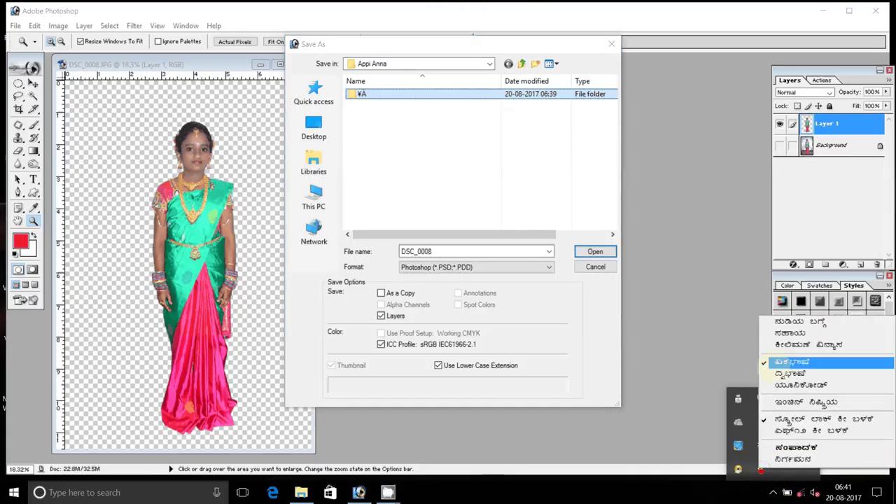
pyautogui.click(763, 362)
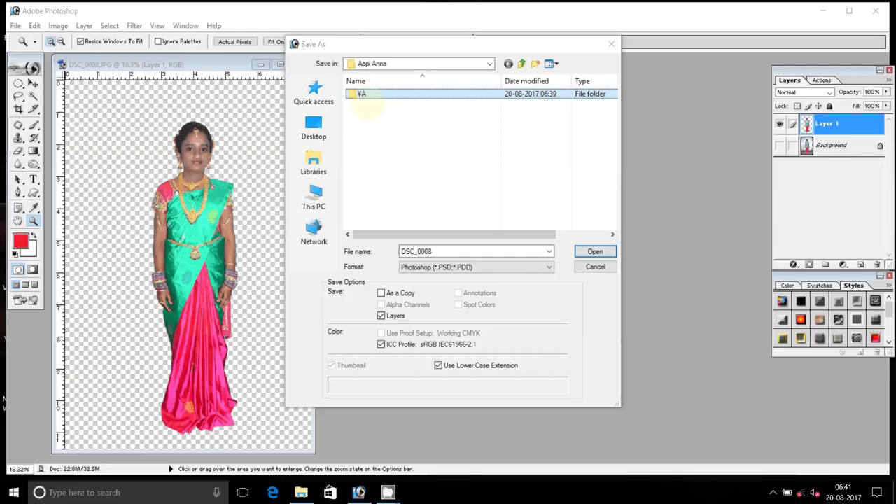
pyautogui.click(363, 95)
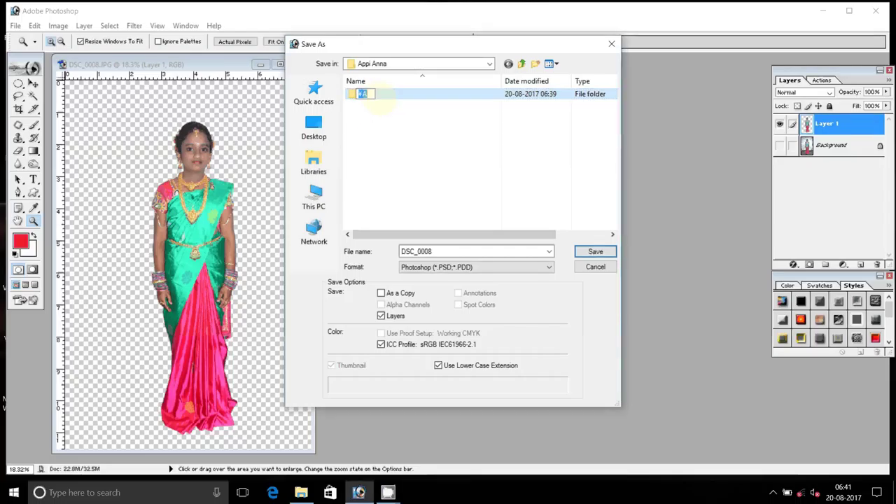
pyautogui.click(369, 96)
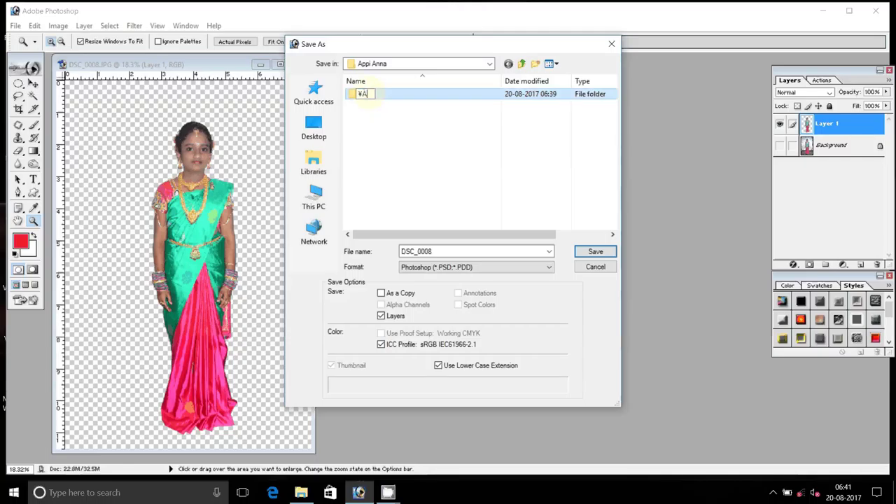
# - Switch the keyboard input language from the system tray
pyautogui.click(773, 492)
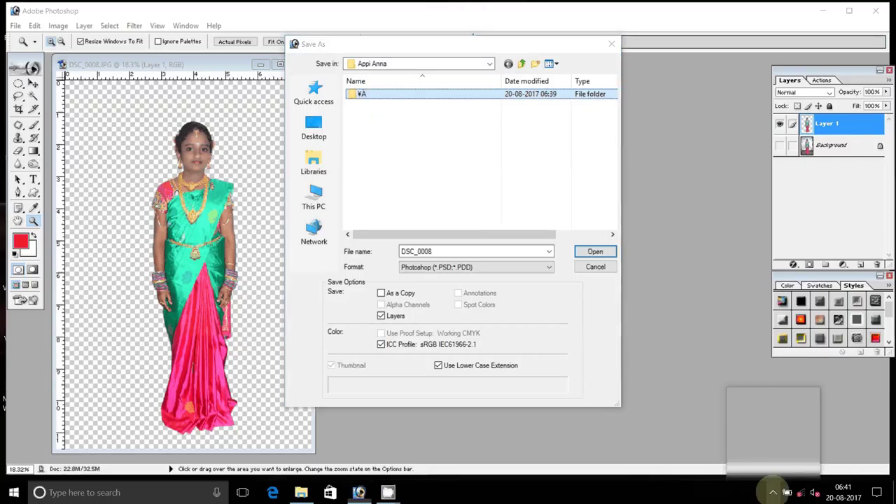
pyautogui.click(761, 469)
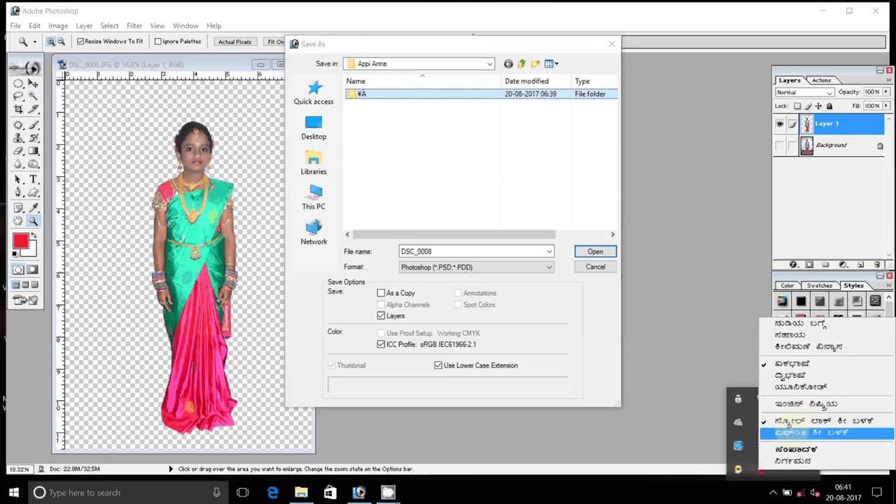
pyautogui.click(785, 431)
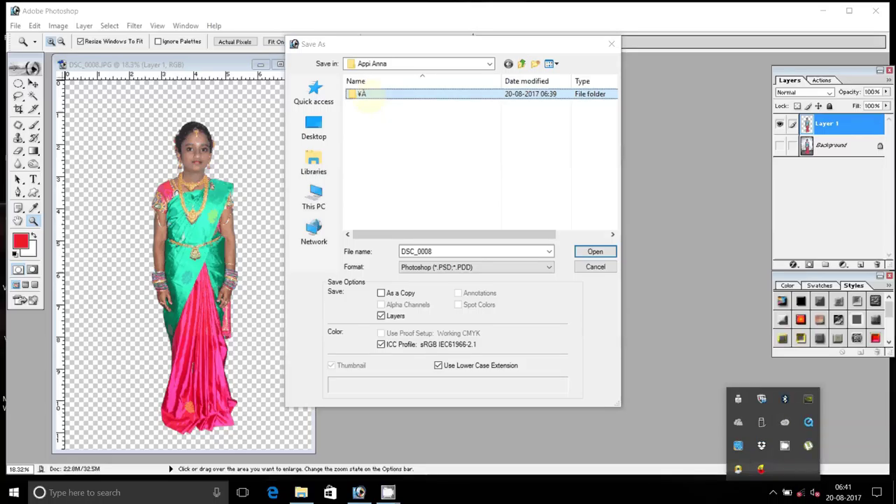
# - Clear the ¥A folder name and type psd
pyautogui.click(362, 93)
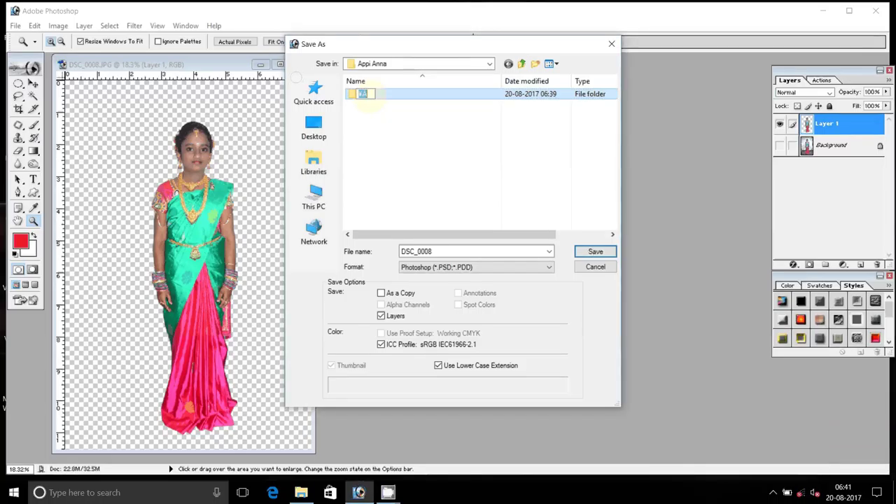
pyautogui.press('BackSpace')
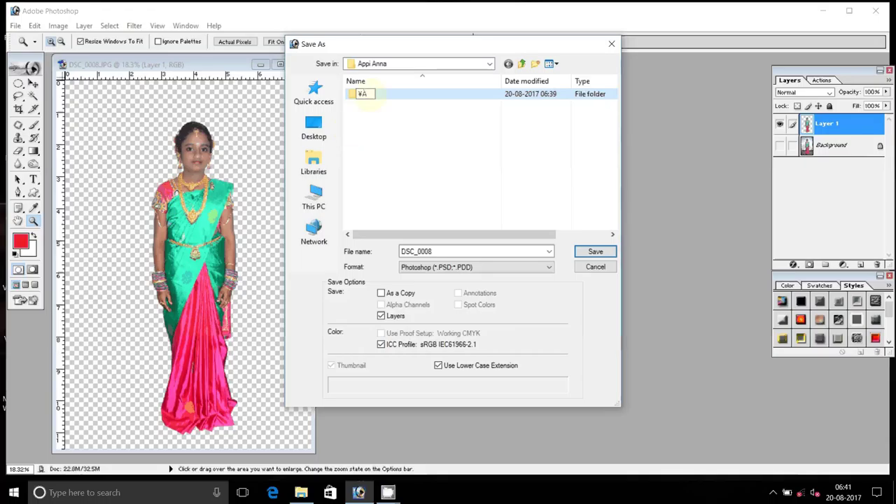
pyautogui.write('¥A')
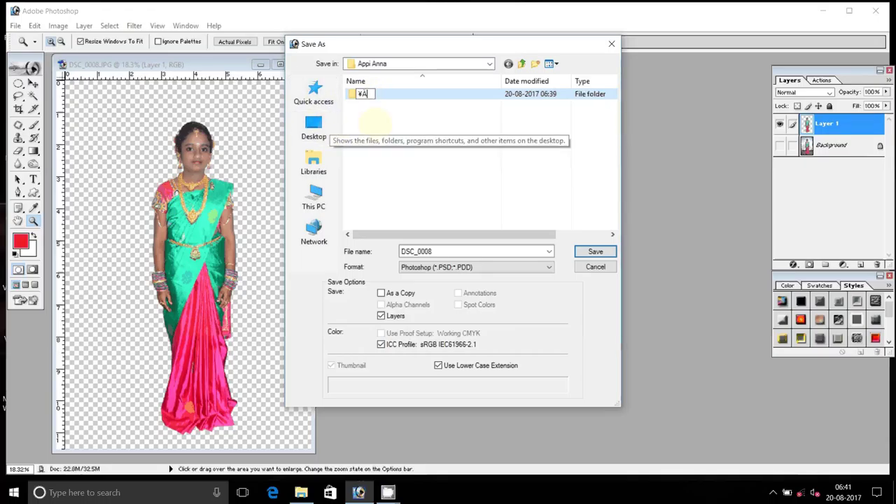
pyautogui.press('BackSpace')
pyautogui.press('BackSpace')
pyautogui.hotkey('ctrl', 'z')
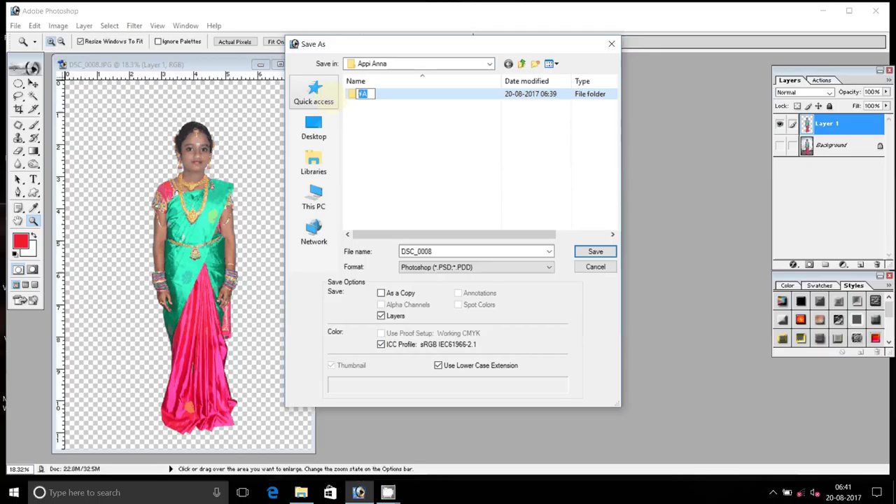
pyautogui.write('psd')
pyautogui.write('p')
pyautogui.write('sd')
# - Confirm the psd folder, save DSC_0008.psd inside it, and minimise the document window
pyautogui.press('Return')
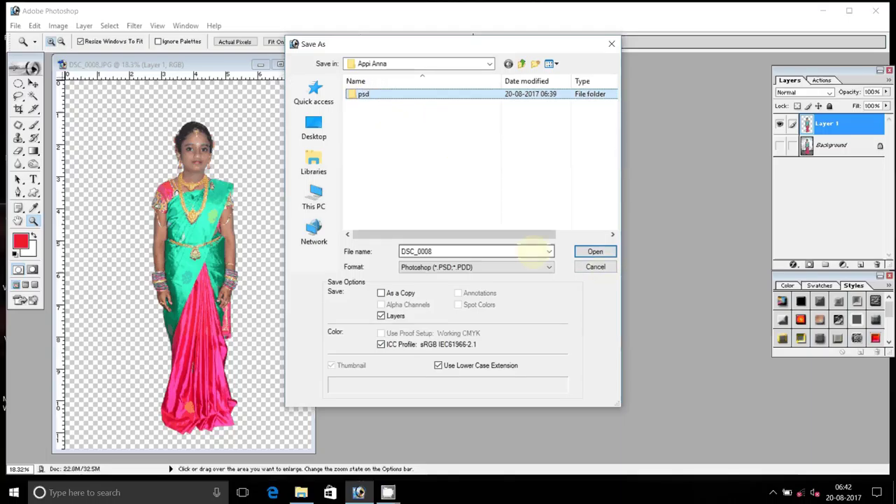
pyautogui.press('Return')
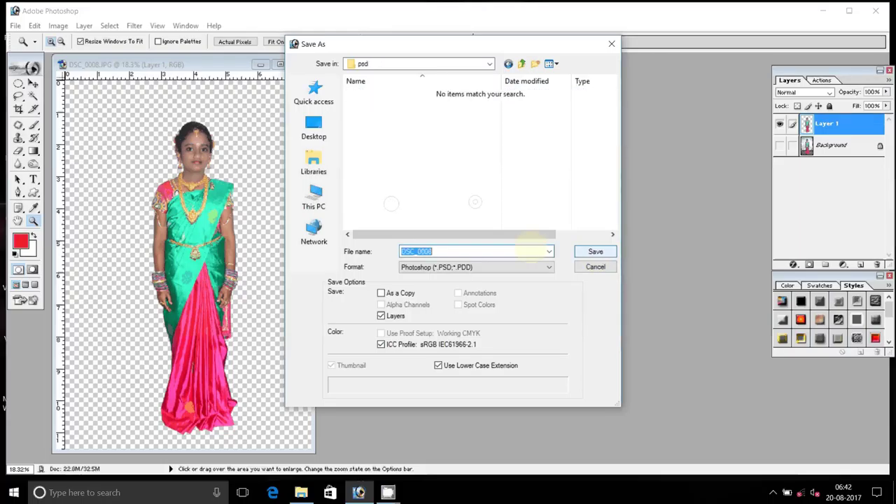
pyautogui.press('Return')
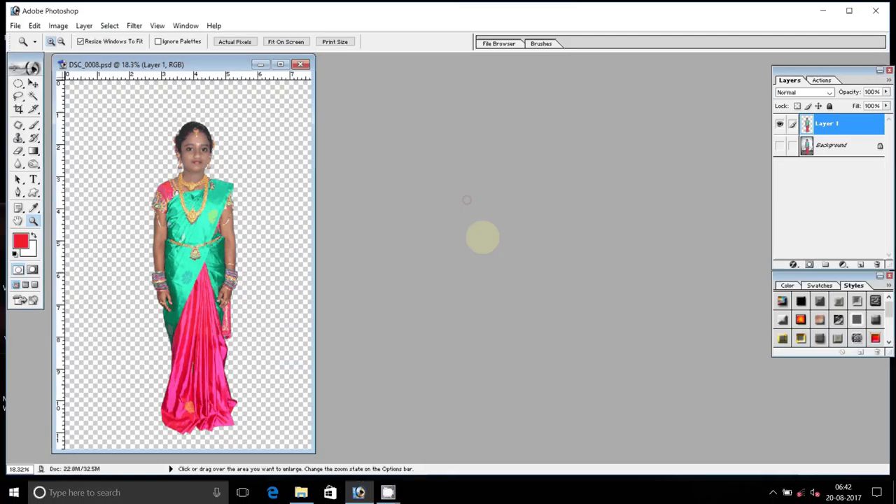
pyautogui.click(260, 64)
pyautogui.moveTo(388, 492)
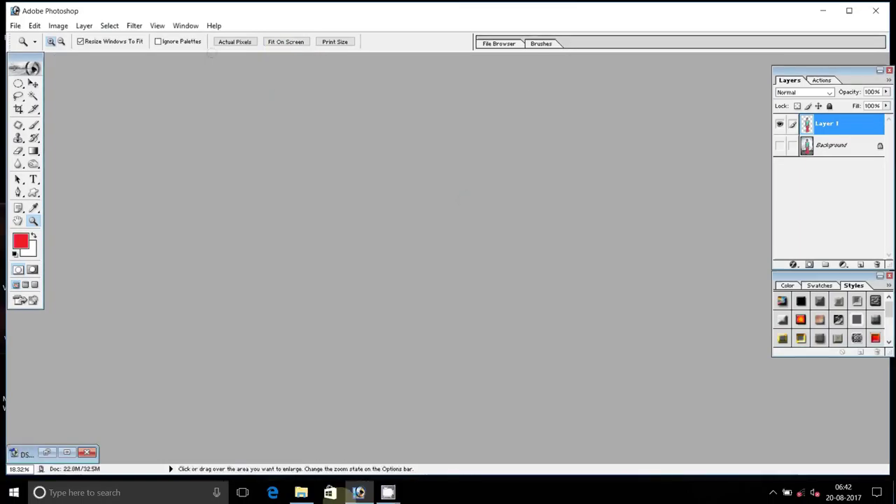